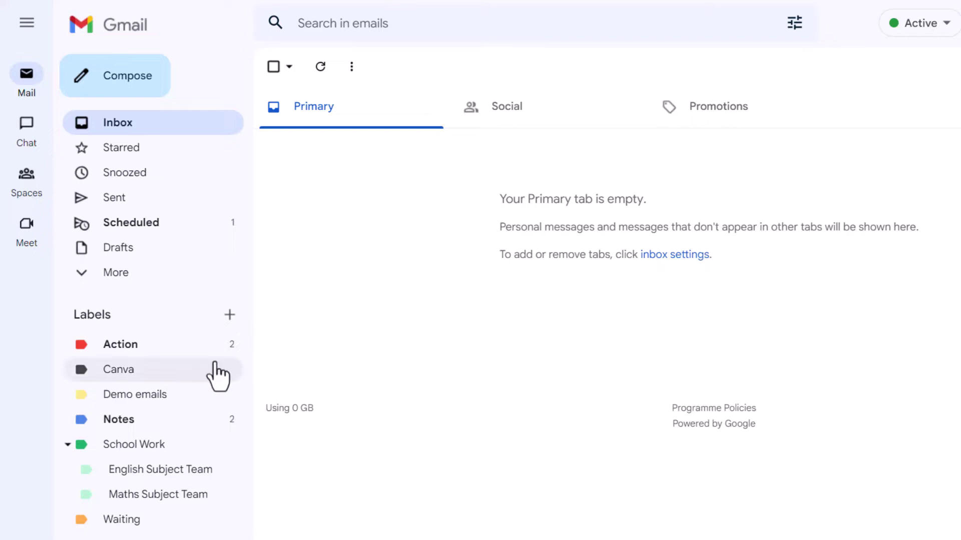
Browse the Action, Canva, Demo emails, Notes and School Work labels, then return to the inbox
click(147, 359)
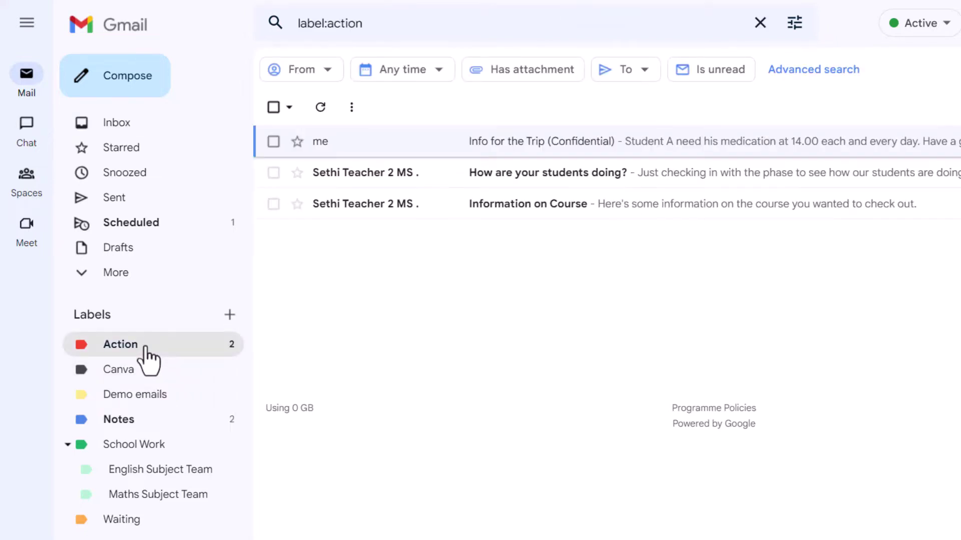
click(158, 373)
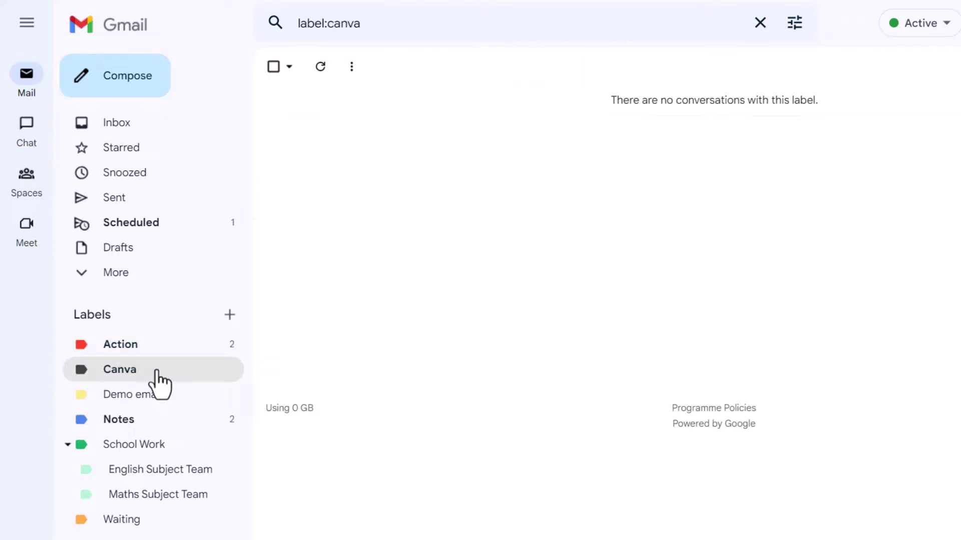
click(158, 398)
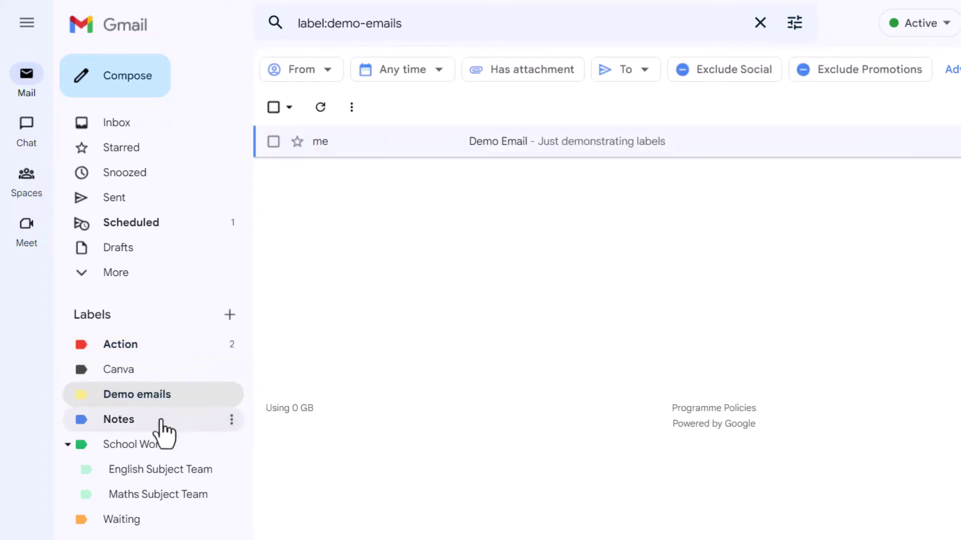
click(160, 421)
click(163, 446)
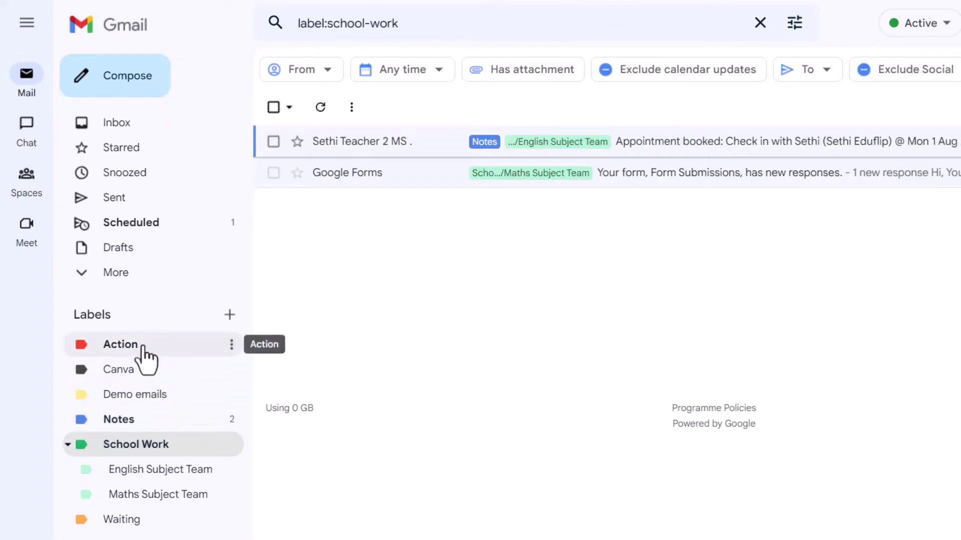
click(130, 121)
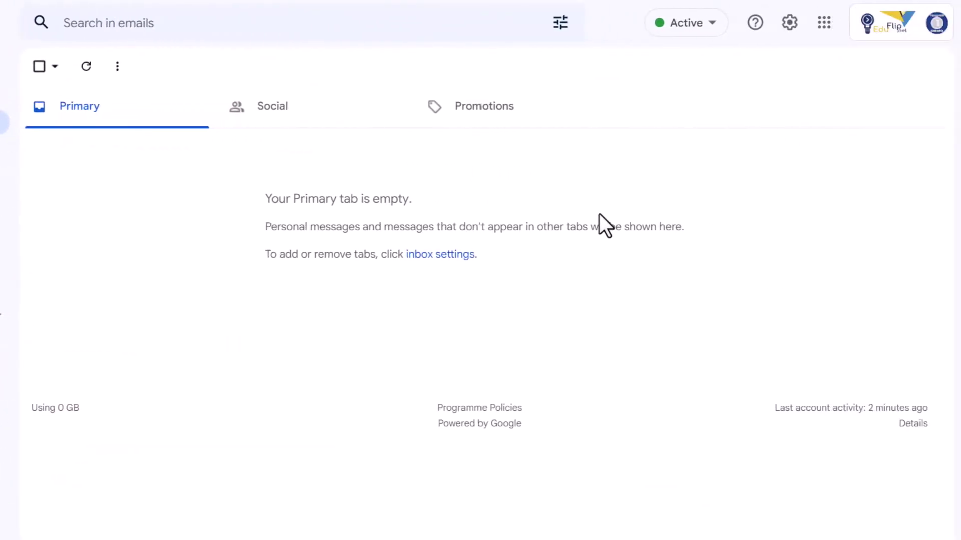
Change the inbox type to Multiple Inboxes in the Inbox settings
click(790, 24)
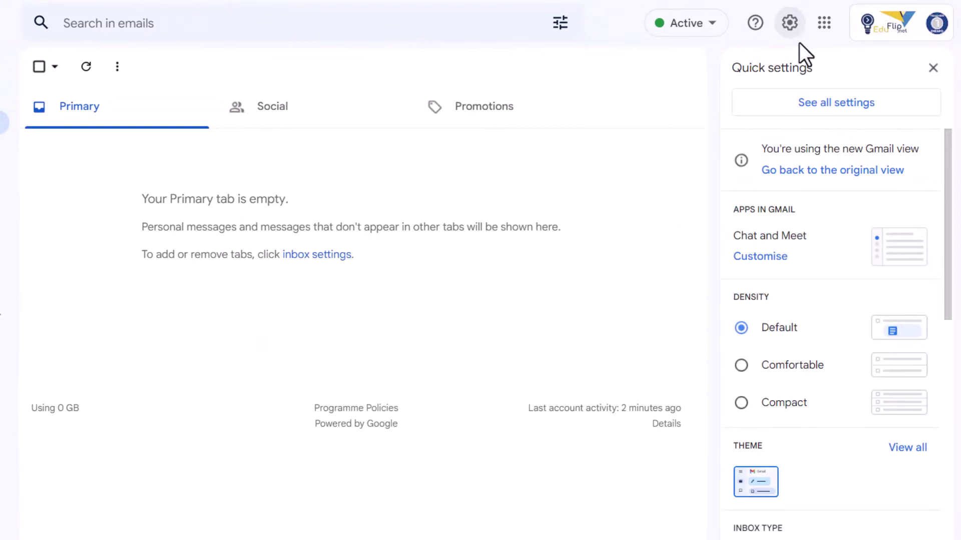
click(829, 102)
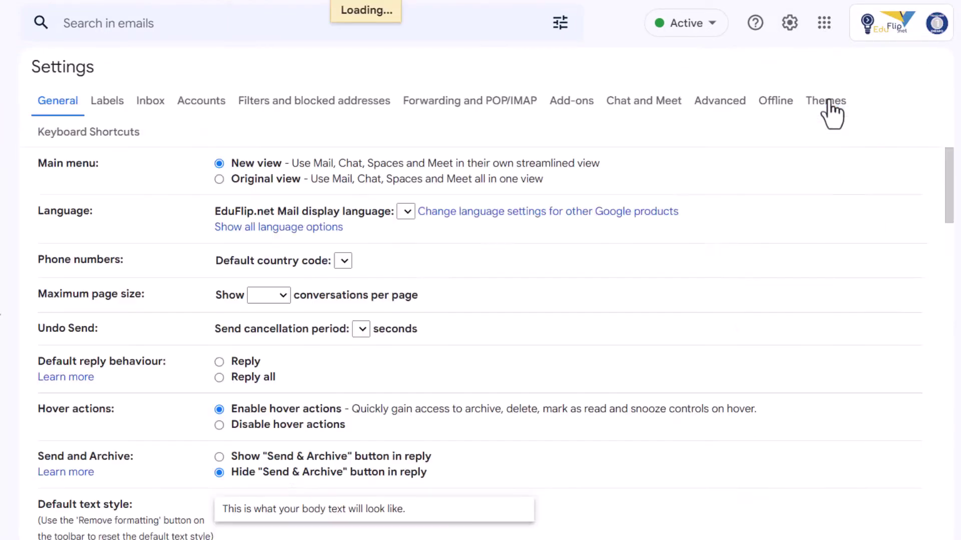
click(157, 114)
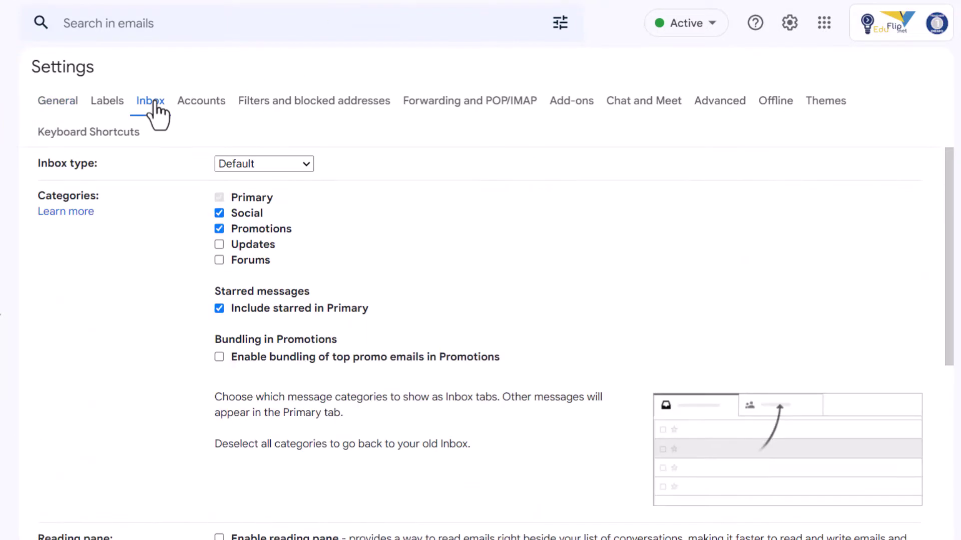
click(267, 167)
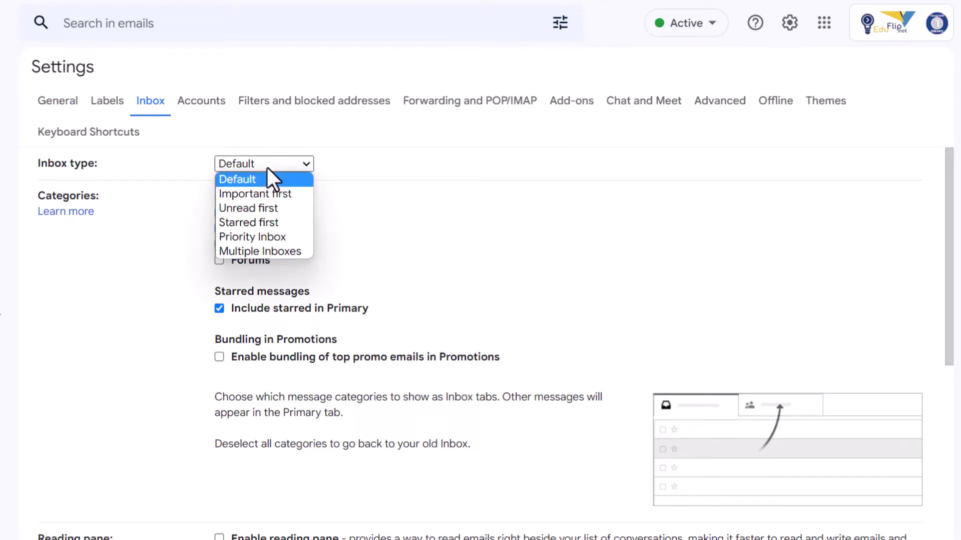
click(284, 250)
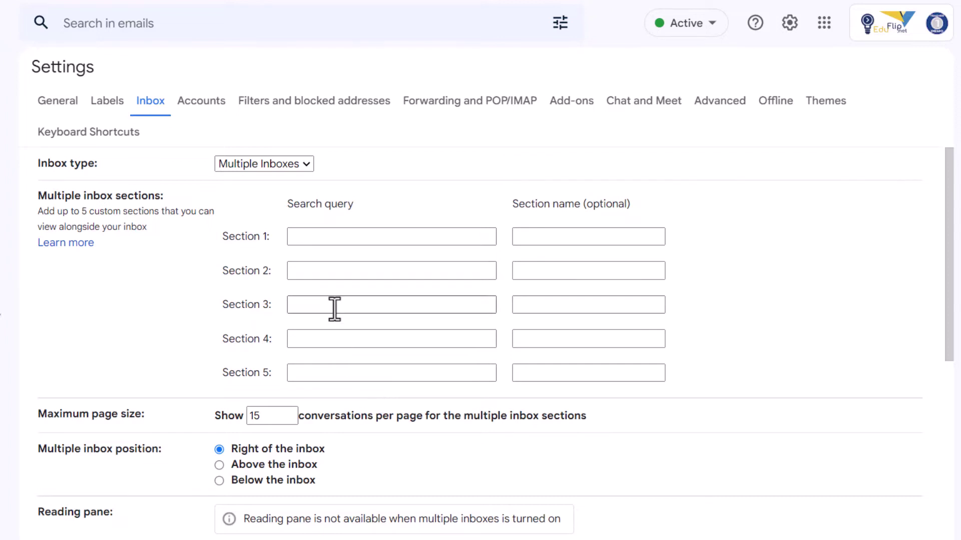
Give Section 1 the search query l:action and the name To Action
click(343, 236)
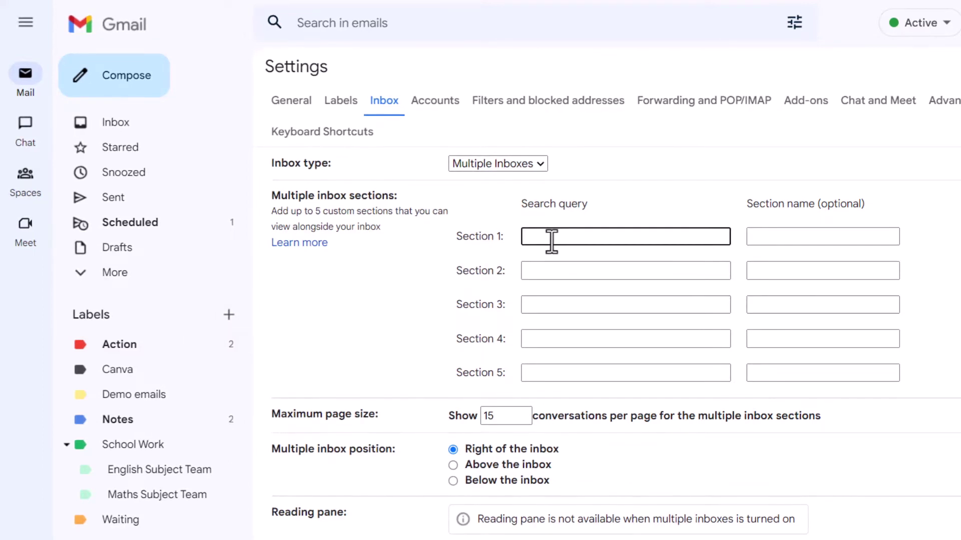
text(l:ac)
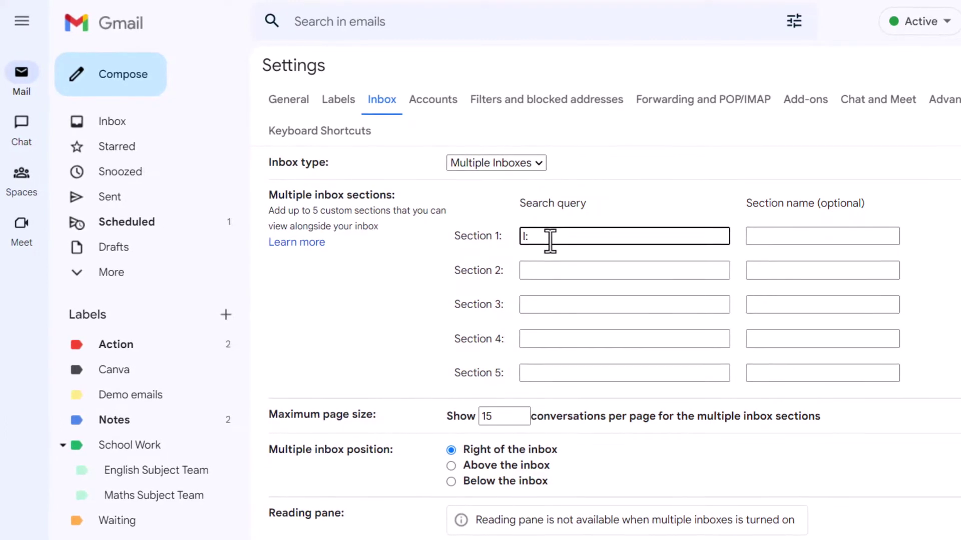
text(tion)
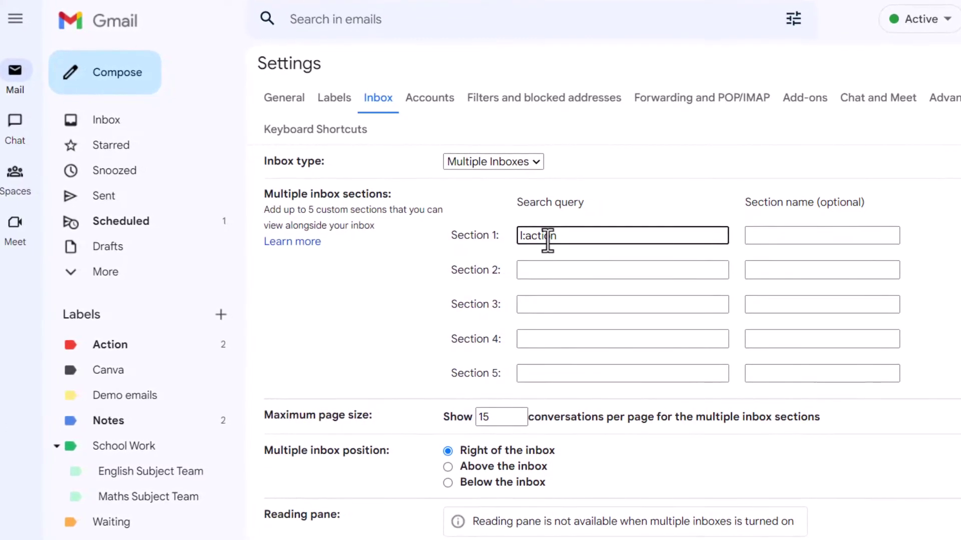
click(801, 242)
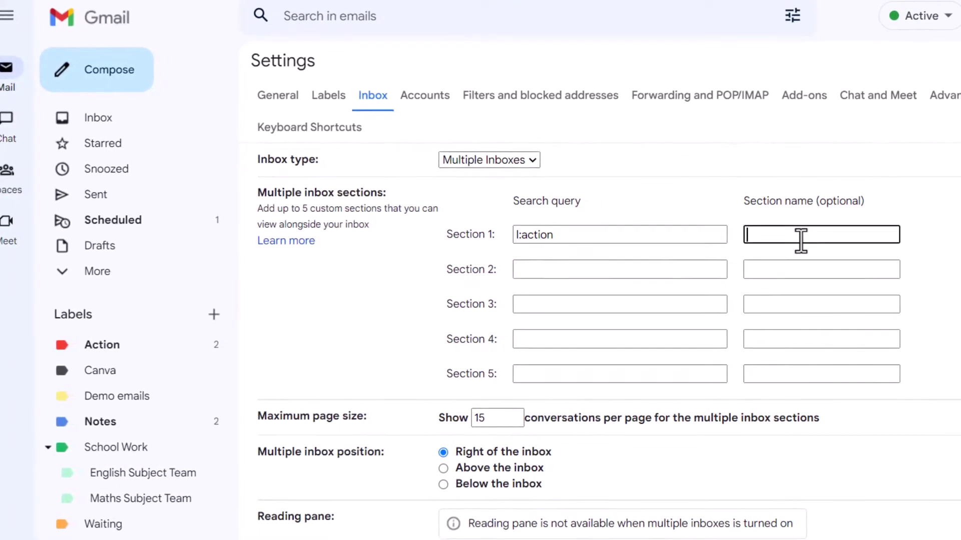
text(To A)
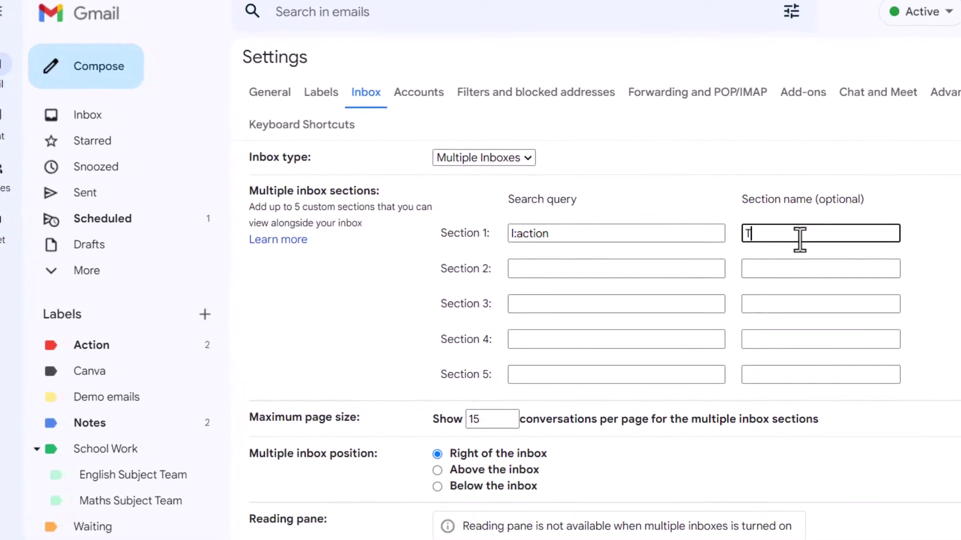
text(ction)
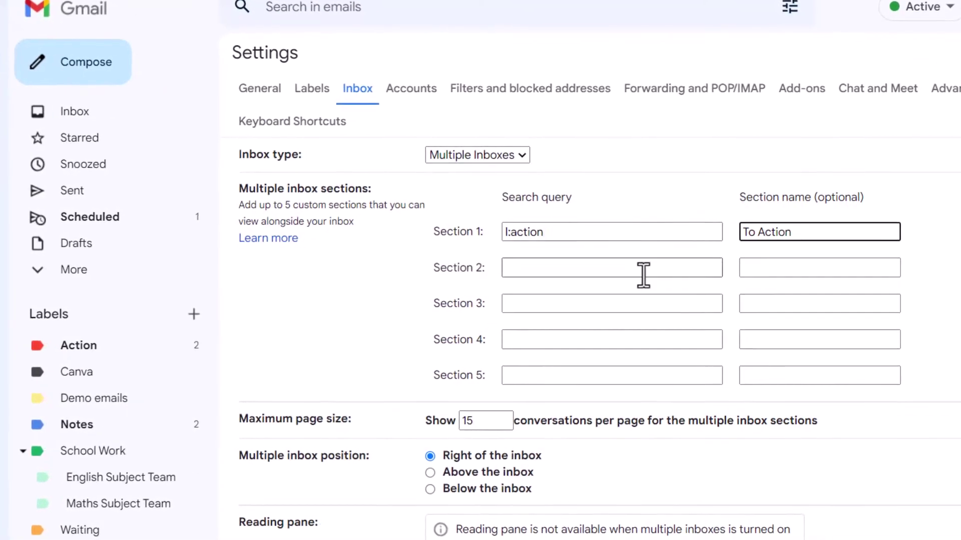
click(592, 272)
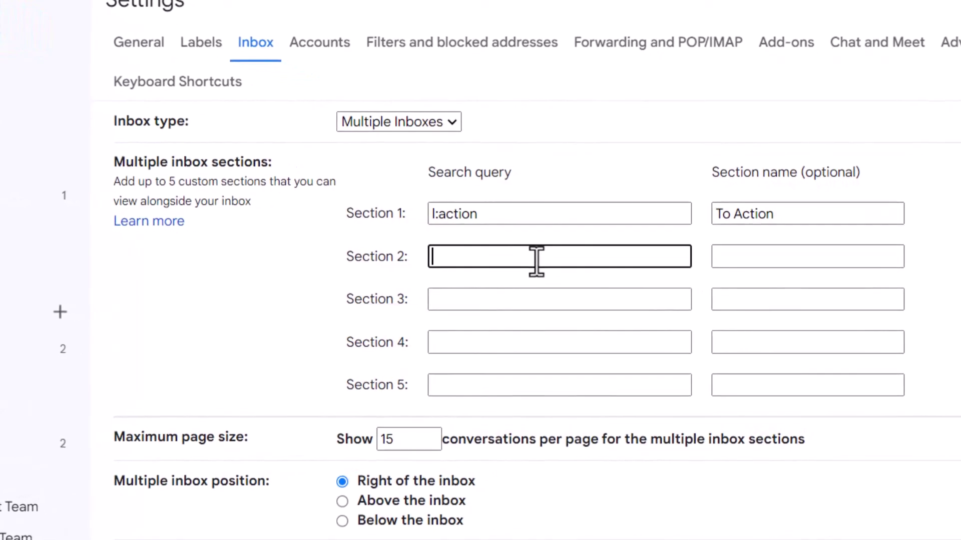
Give Section 2 the search query l:waiting and the name Awaiting a response
text(l:)
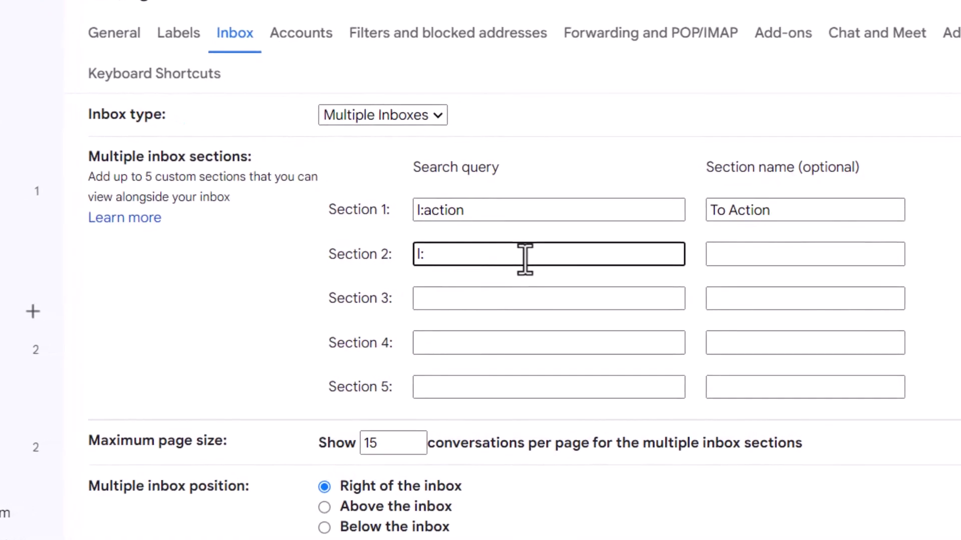
text(waiting)
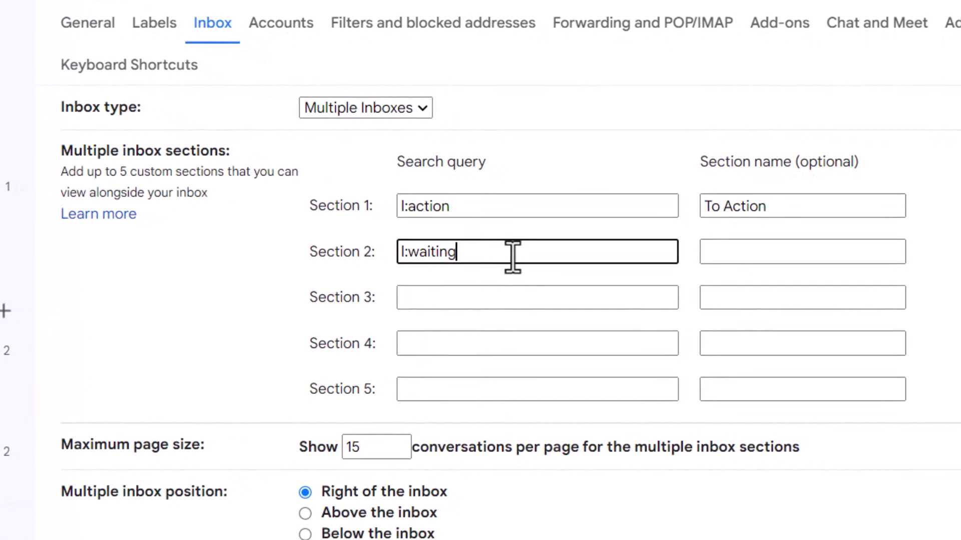
click(722, 255)
text(Awaiting )
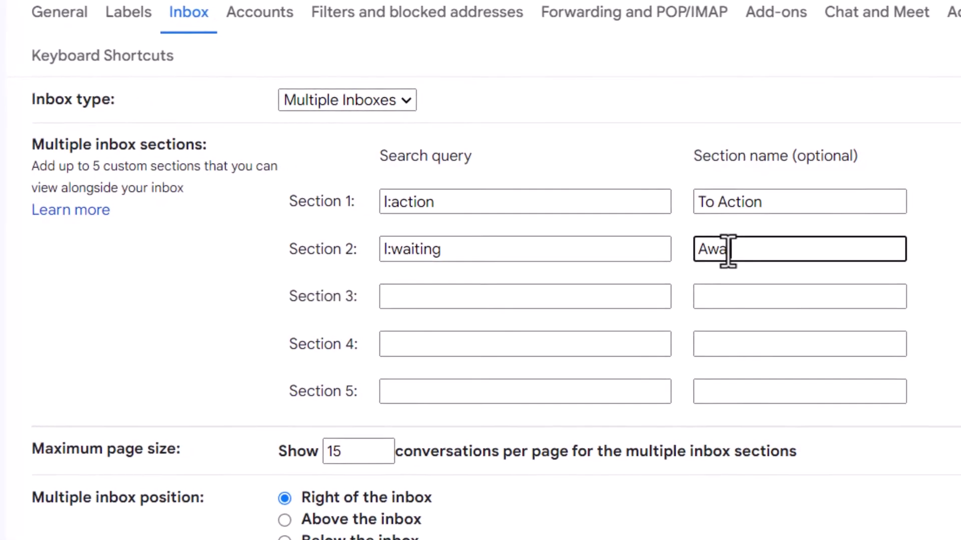
text(a response)
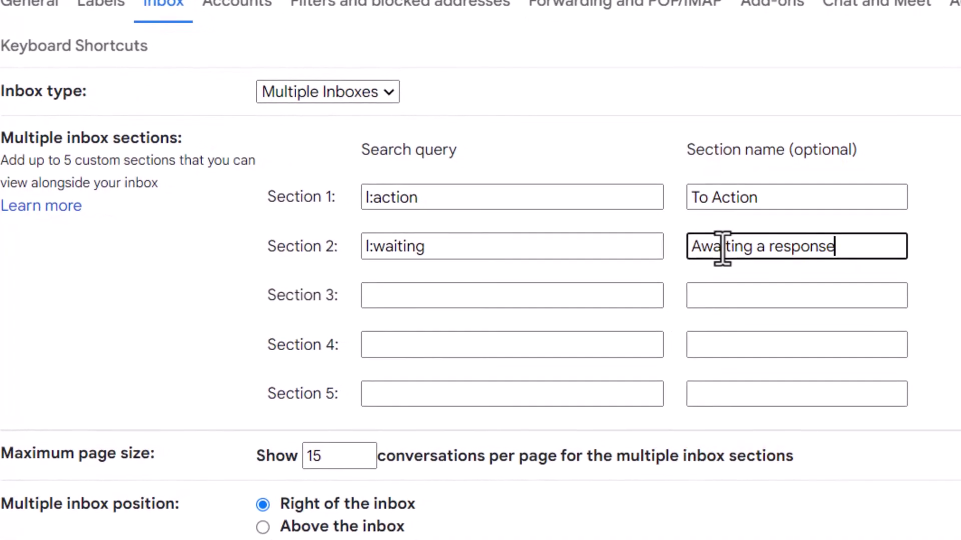
click(458, 296)
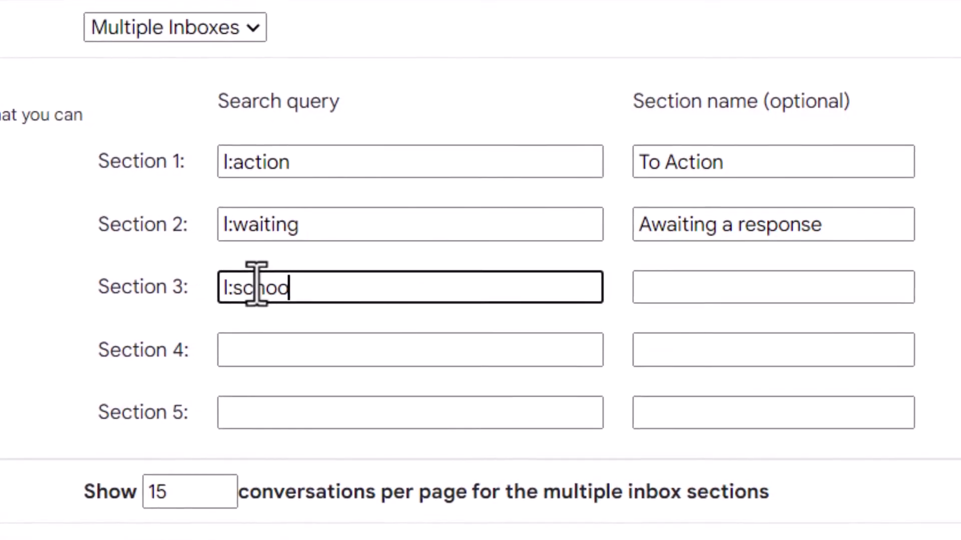
Name Section 3 'School related emails' and give Section 4 the search query l:Notes
click(712, 278)
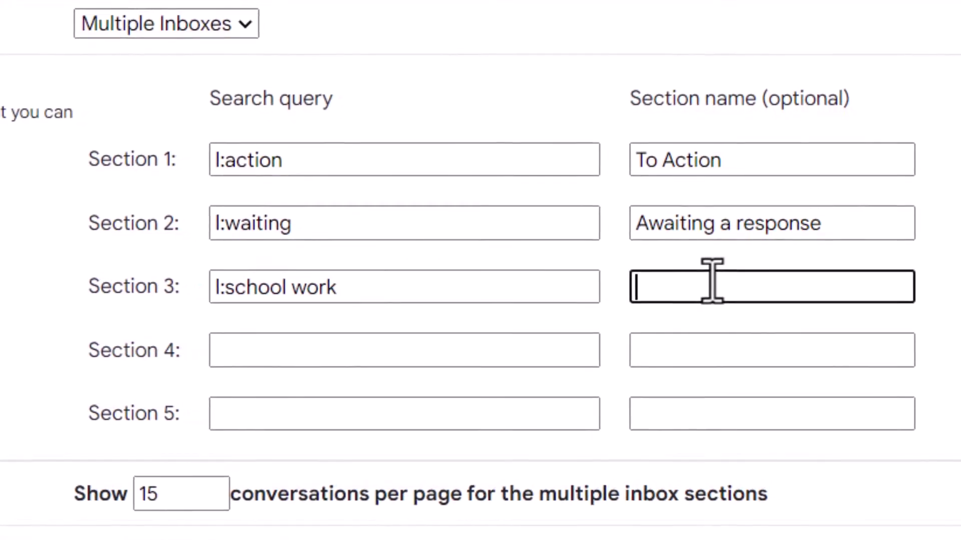
text(School related emails)
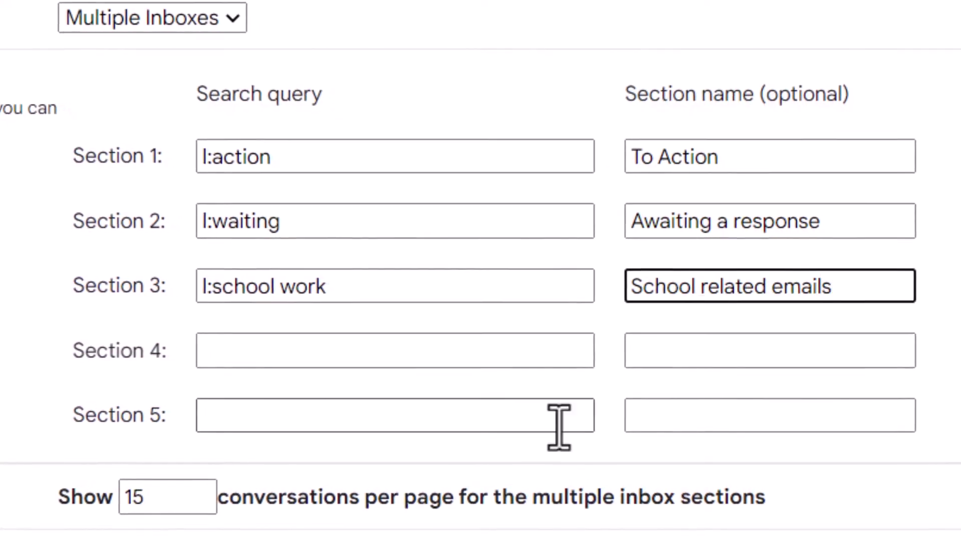
click(318, 351)
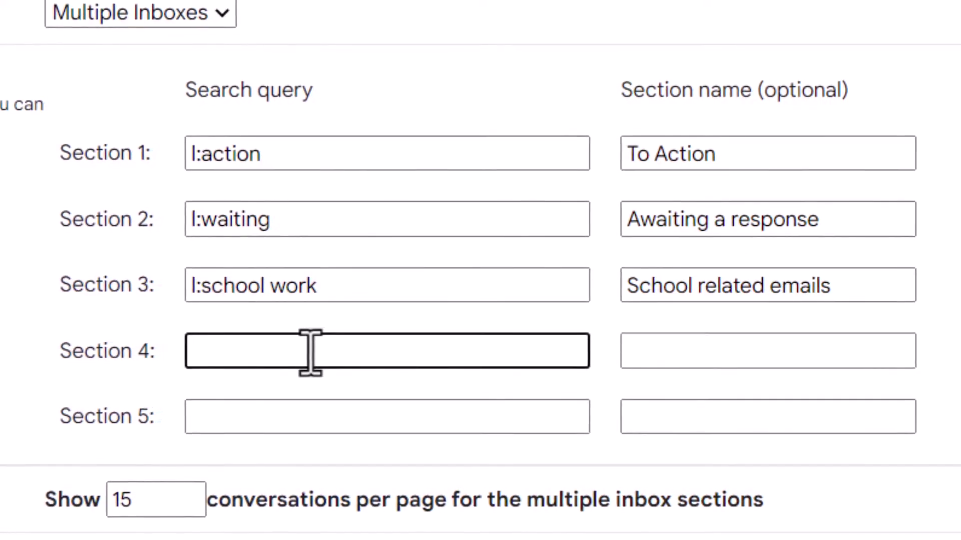
text(l:Notes)
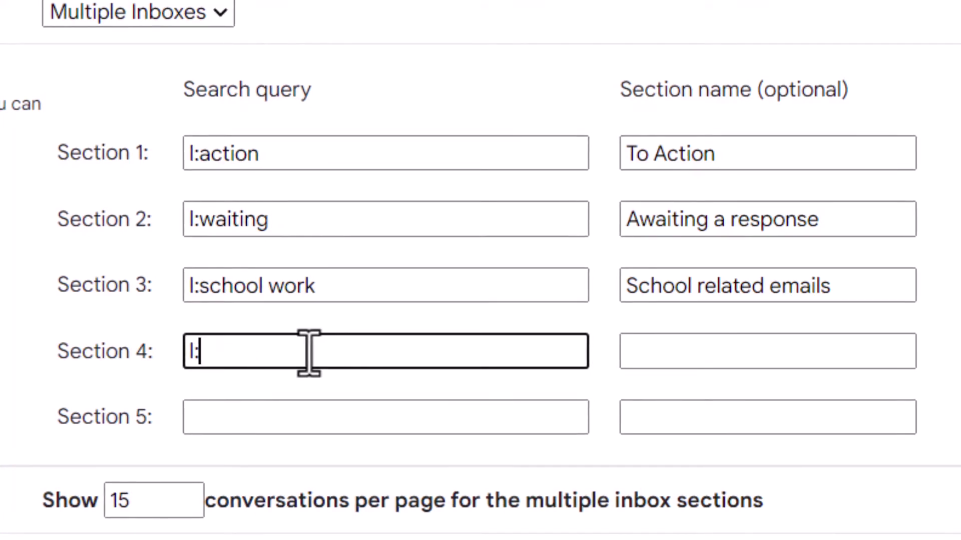
click(683, 358)
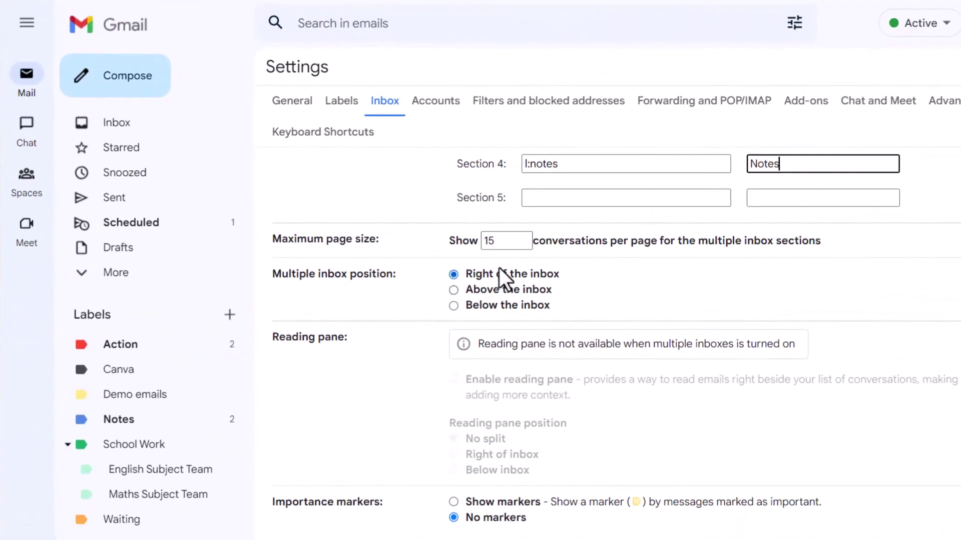
Save the Inbox settings at the bottom of the page, keeping sections right of the inbox
scroll(673, 308, down, 1)
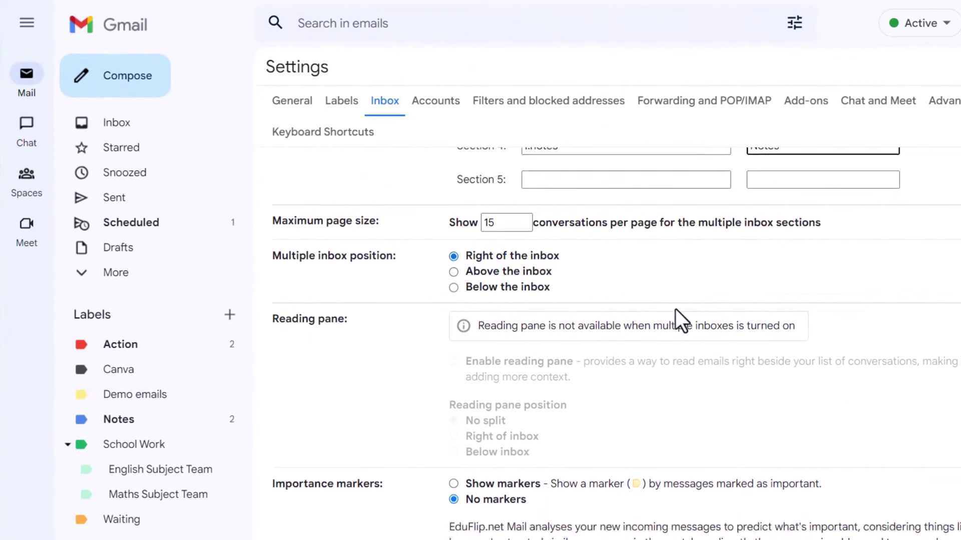
scroll(676, 309, down, 4)
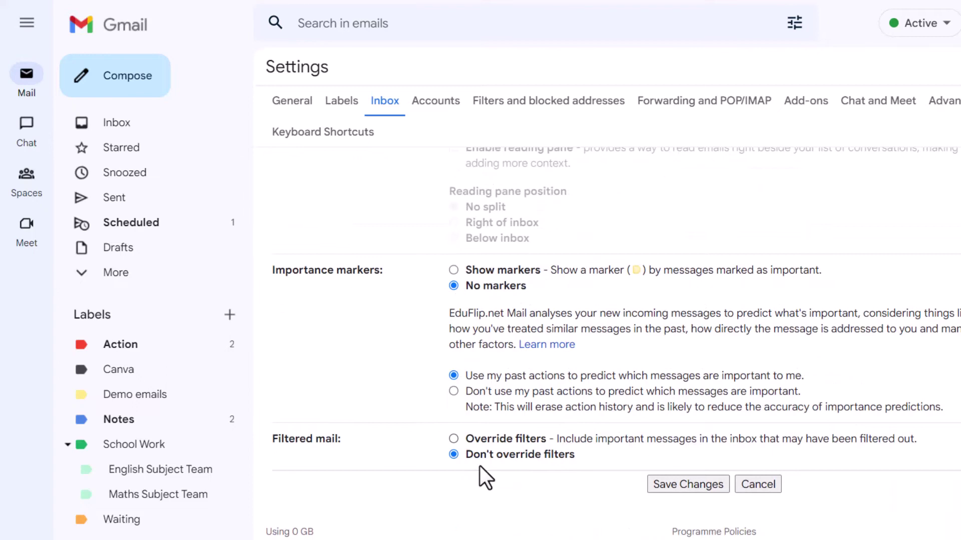
click(693, 484)
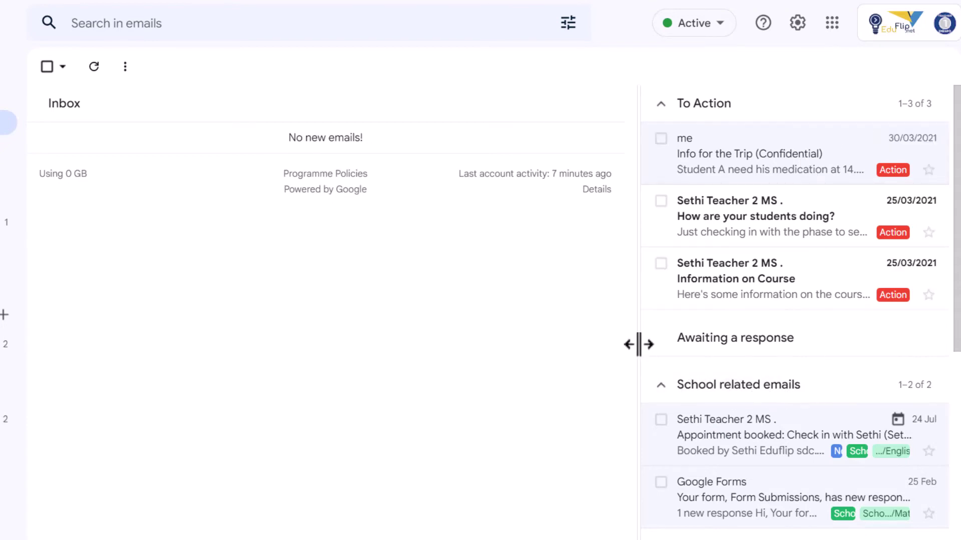
Widen the sections panel and collapse the To Action, School related emails and Notes sections
drag(638, 344, 409, 355)
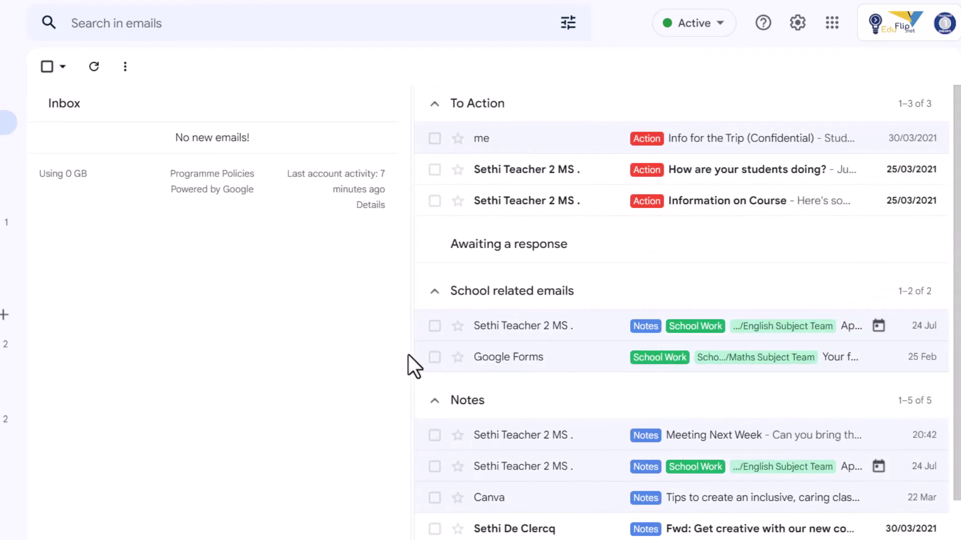
click(468, 106)
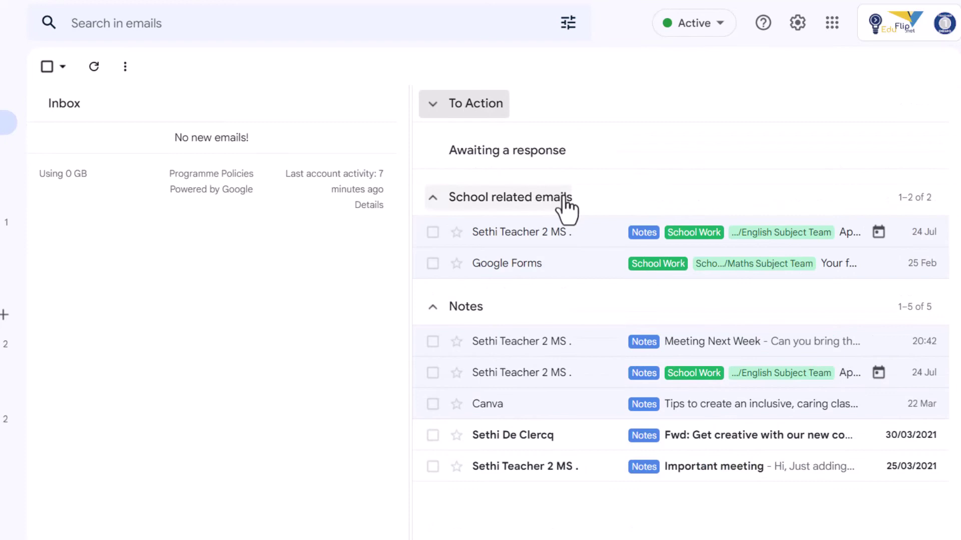
click(527, 200)
click(466, 248)
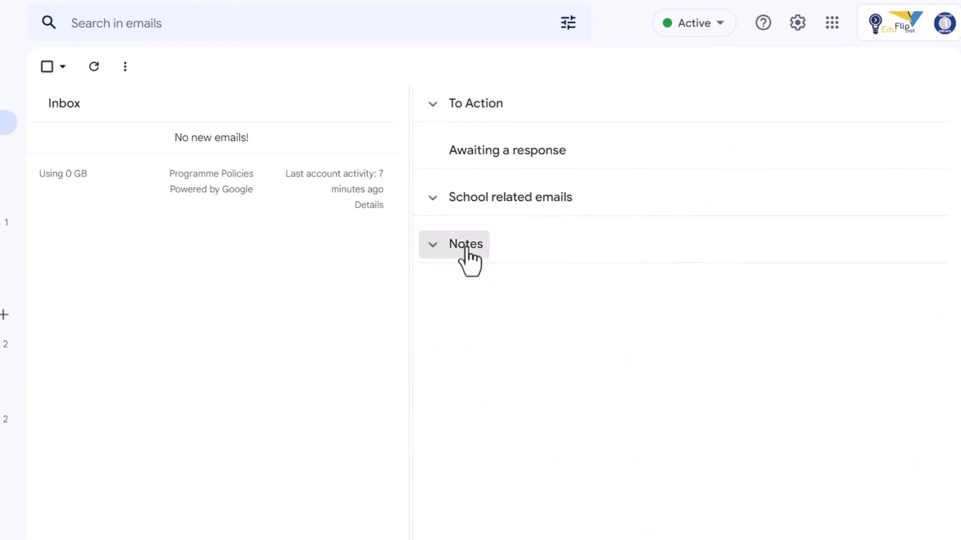